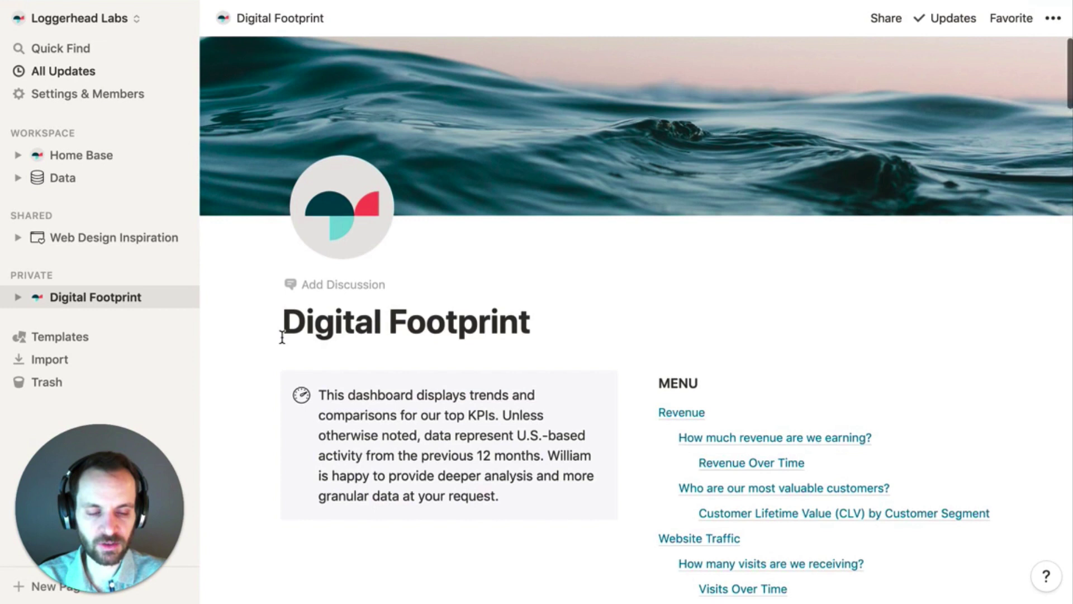
scroll(282, 337, down, 5)
scroll(282, 337, down, 3)
scroll(282, 337, down, 3)
scroll(282, 337, down, 1)
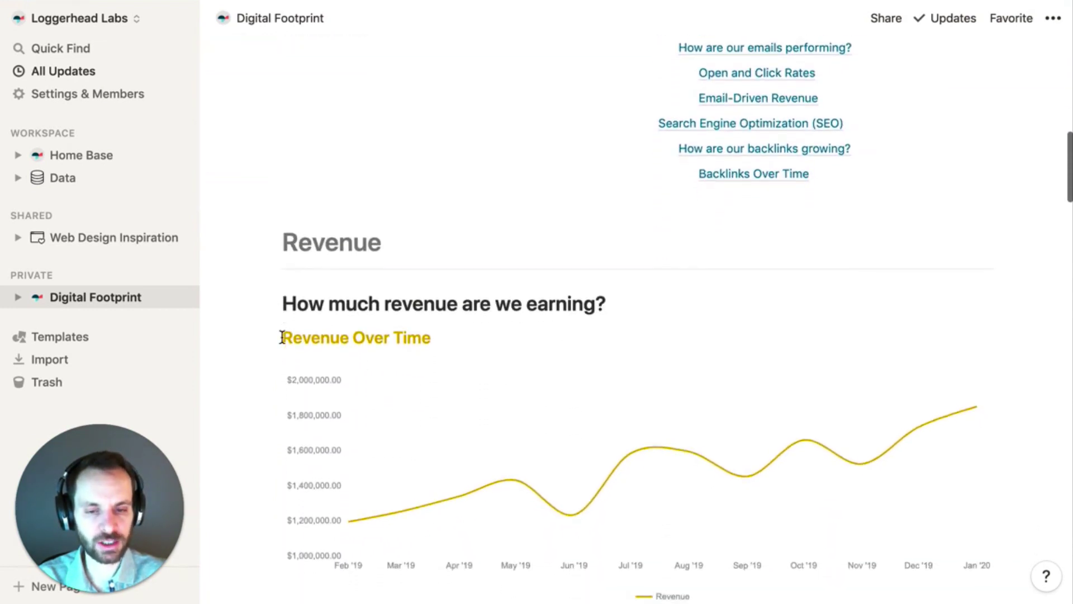
scroll(282, 336, down, 1)
scroll(257, 381, down, 1)
scroll(257, 382, down, 1)
scroll(256, 382, down, 2)
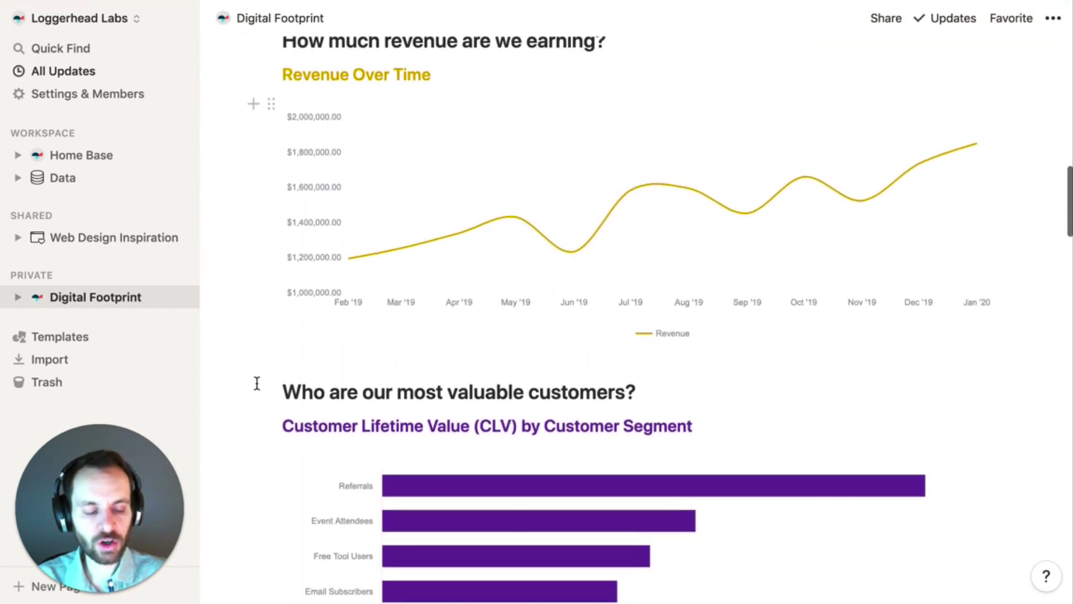
scroll(256, 383, down, 1)
scroll(257, 383, down, 2)
scroll(256, 383, down, 1)
scroll(257, 384, down, 3)
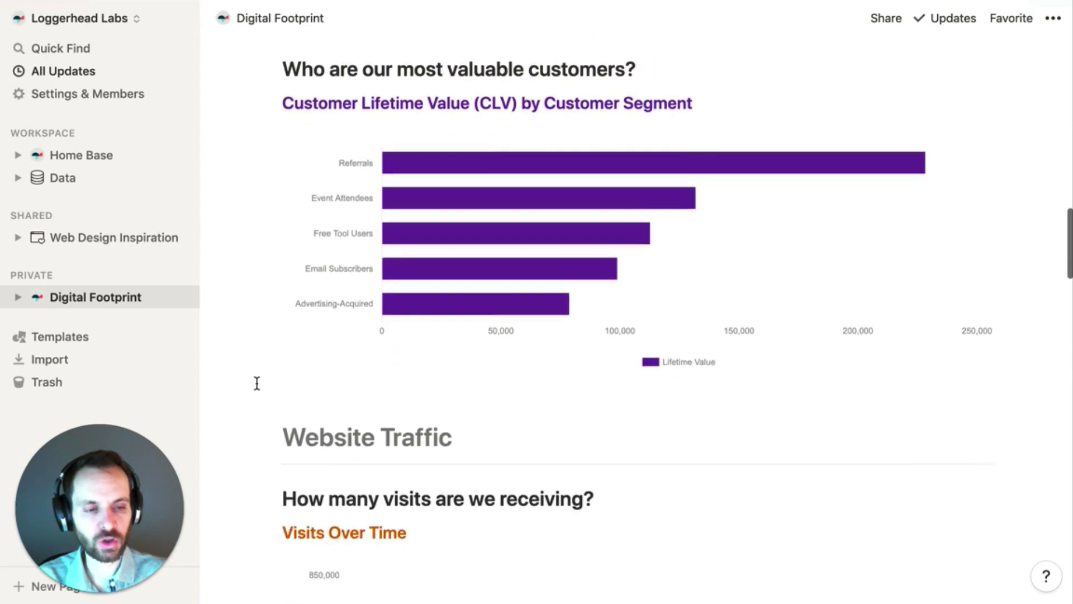
scroll(257, 383, down, 1)
scroll(257, 383, down, 1)
scroll(257, 383, down, 1)
scroll(257, 383, down, 3)
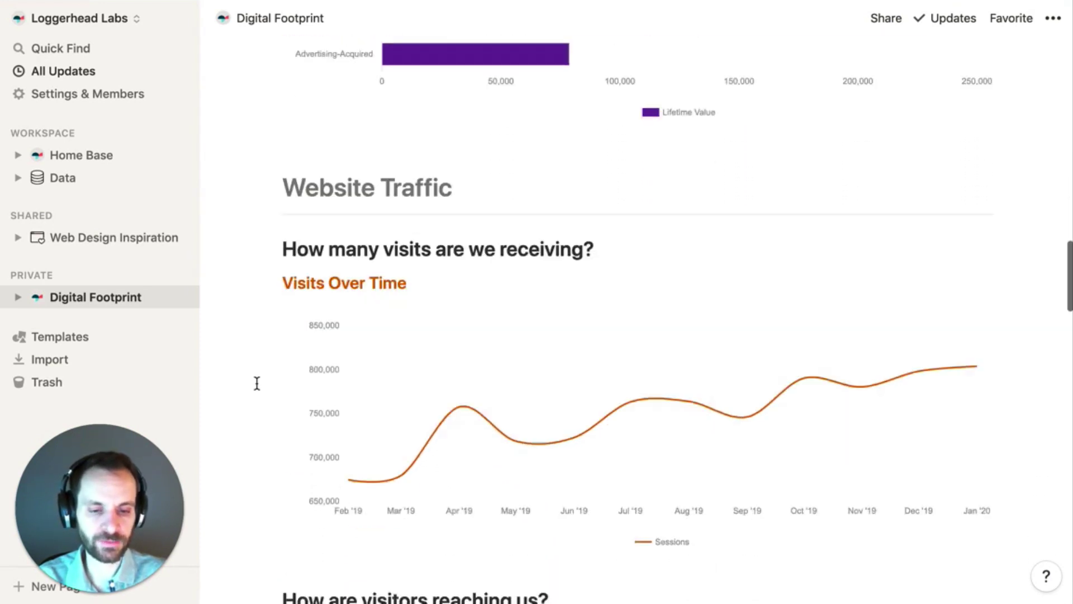
scroll(257, 384, down, 4)
scroll(256, 383, down, 2)
scroll(257, 383, down, 2)
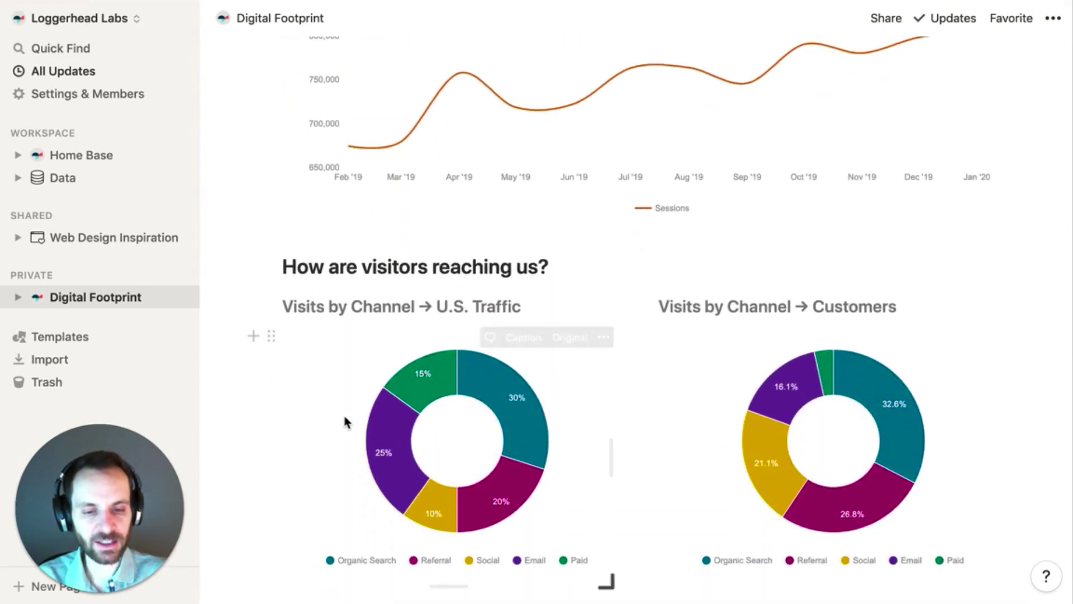
mouse_move(793, 436)
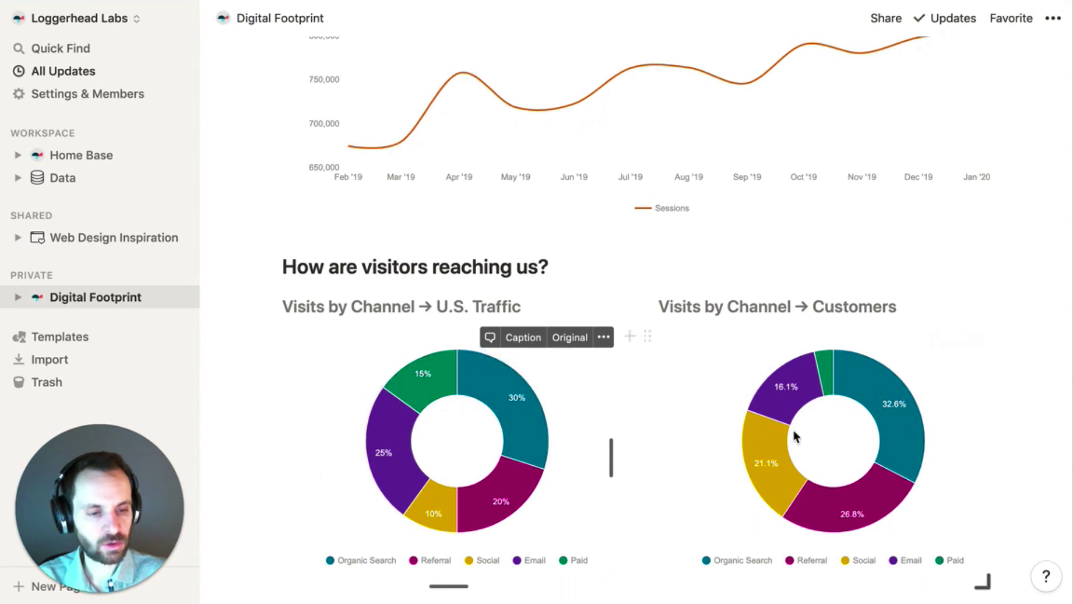
scroll(655, 496, down, 3)
scroll(656, 496, down, 1)
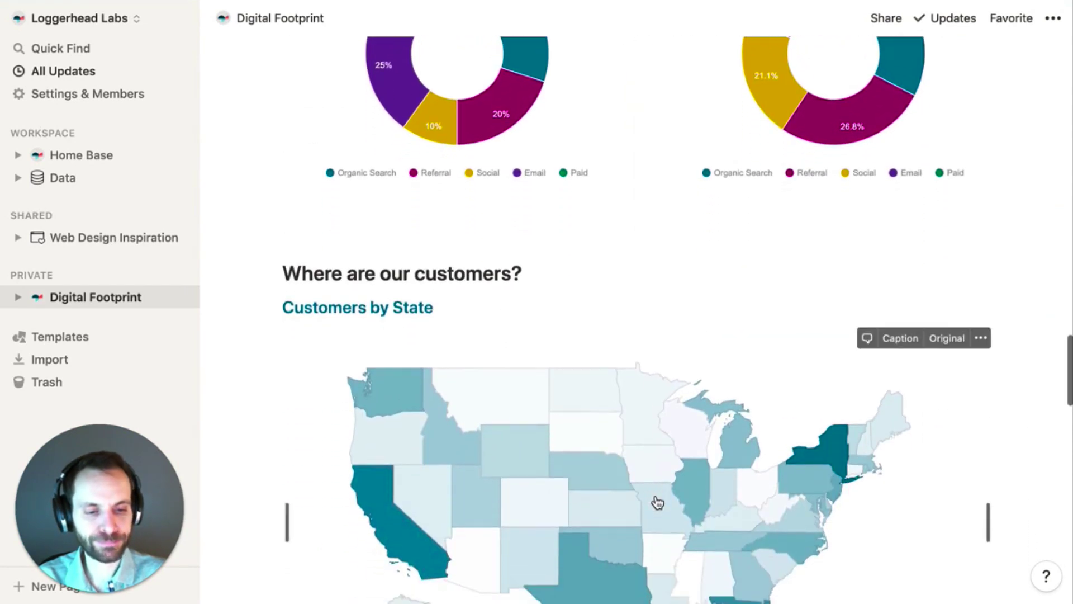
scroll(655, 496, down, 4)
scroll(657, 500, up, 1)
scroll(657, 501, up, 2)
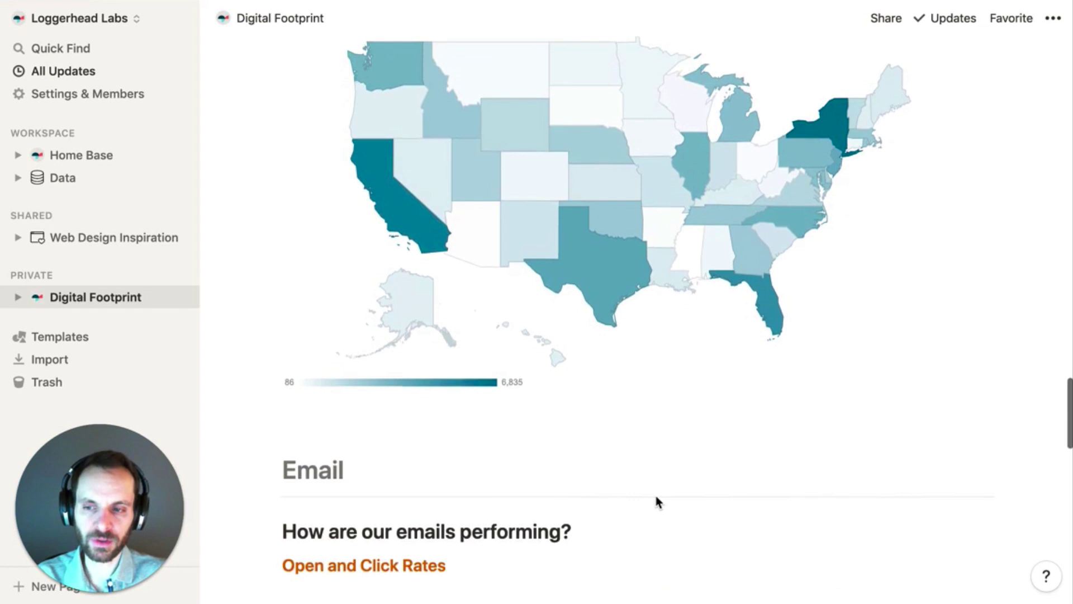
scroll(657, 501, up, 1)
scroll(656, 501, up, 1)
scroll(657, 501, up, 2)
scroll(657, 501, up, 2)
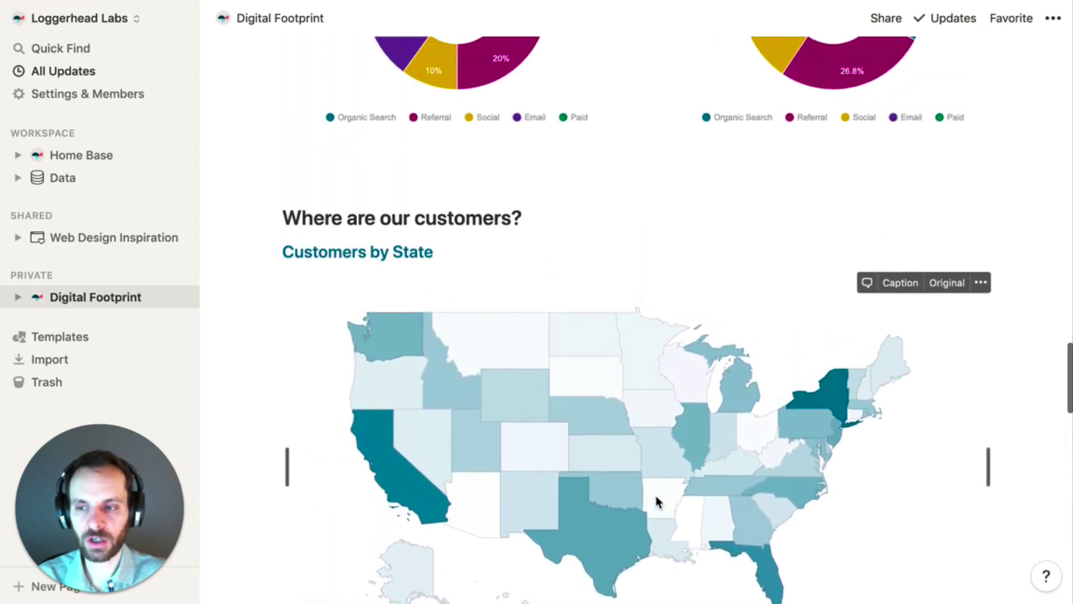
scroll(657, 501, up, 1)
scroll(657, 501, up, 2)
scroll(657, 501, up, 2)
scroll(656, 499, up, 5)
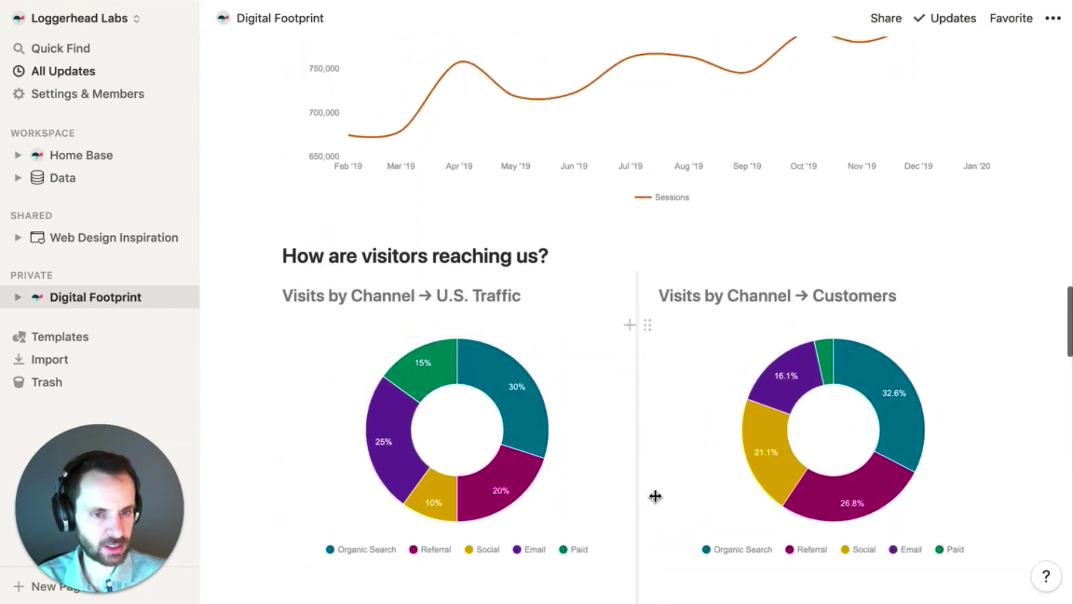
scroll(654, 495, up, 4)
scroll(654, 495, up, 2)
scroll(654, 496, up, 3)
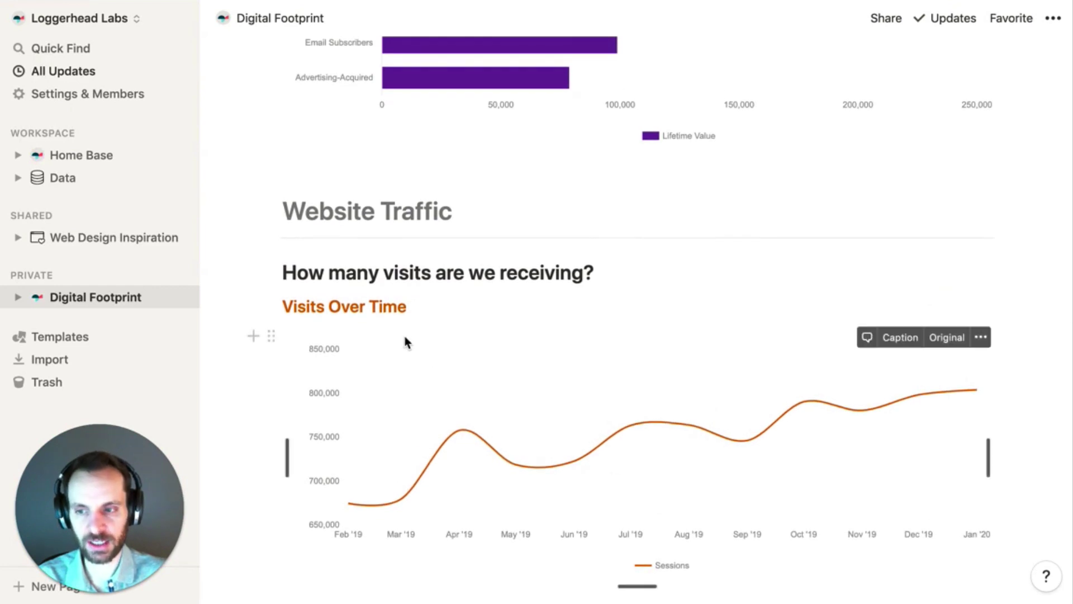
scroll(403, 333, up, 1)
scroll(404, 333, up, 3)
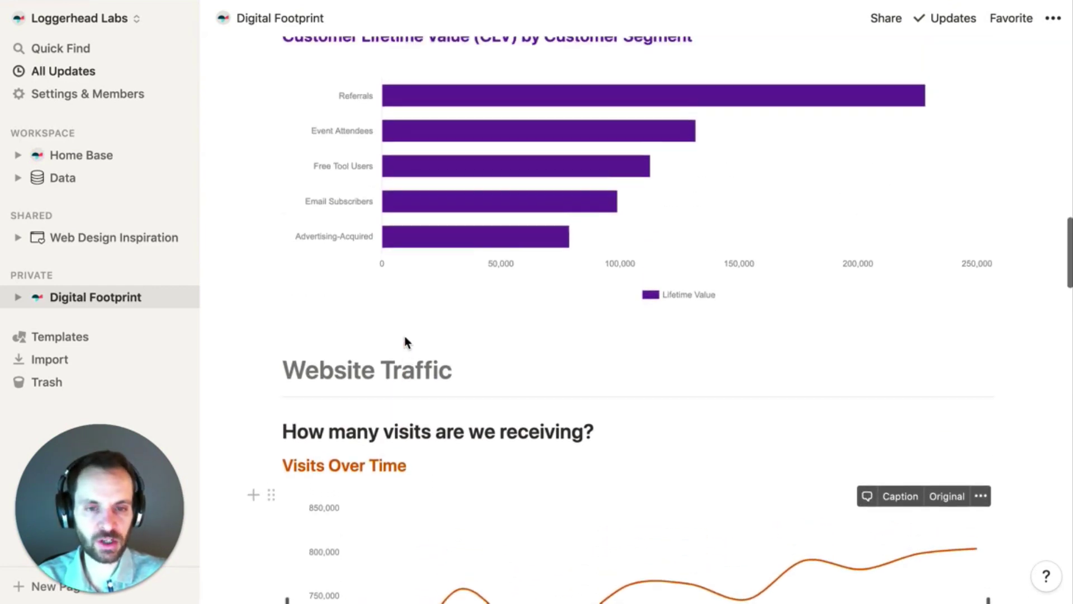
scroll(404, 334, up, 1)
scroll(391, 287, up, 2)
scroll(326, 181, up, 2)
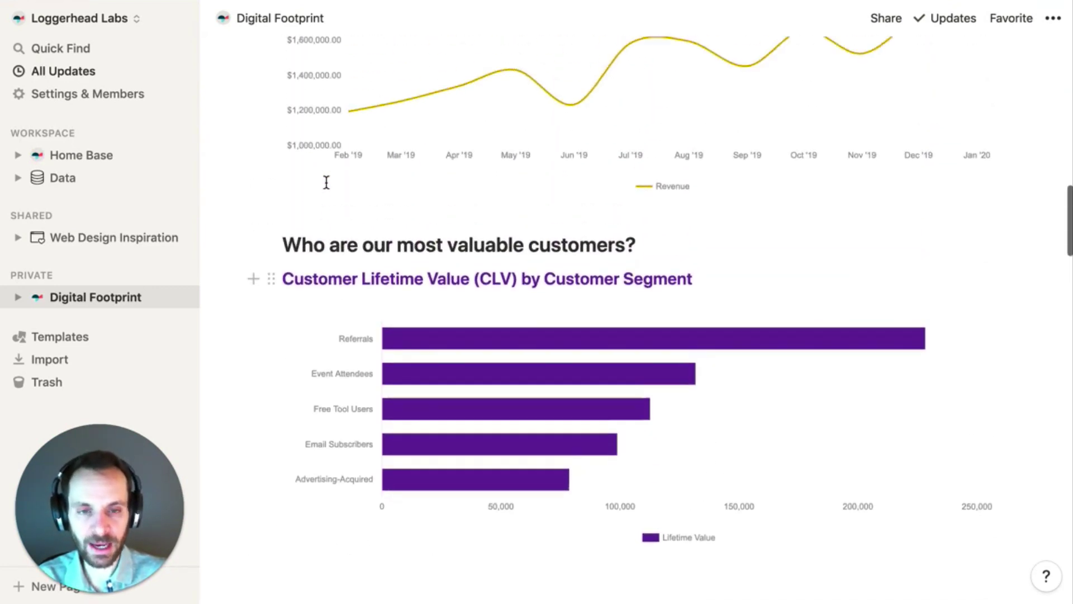
scroll(327, 181, up, 4)
scroll(326, 182, up, 1)
scroll(327, 182, up, 3)
scroll(325, 182, up, 1)
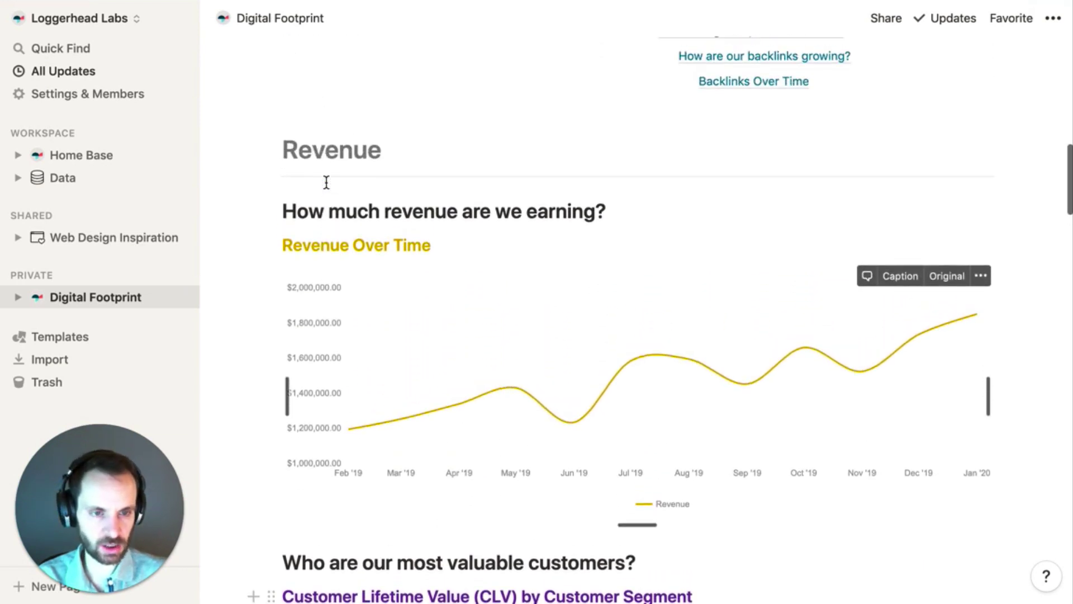
scroll(326, 182, up, 2)
scroll(326, 188, up, 1)
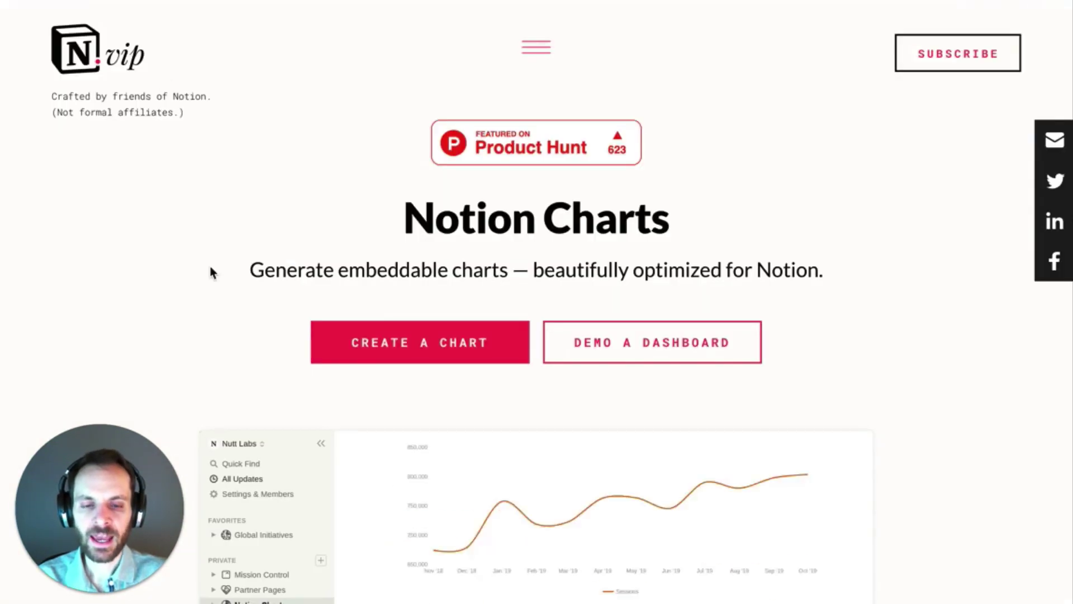
scroll(209, 263, down, 4)
scroll(210, 265, down, 2)
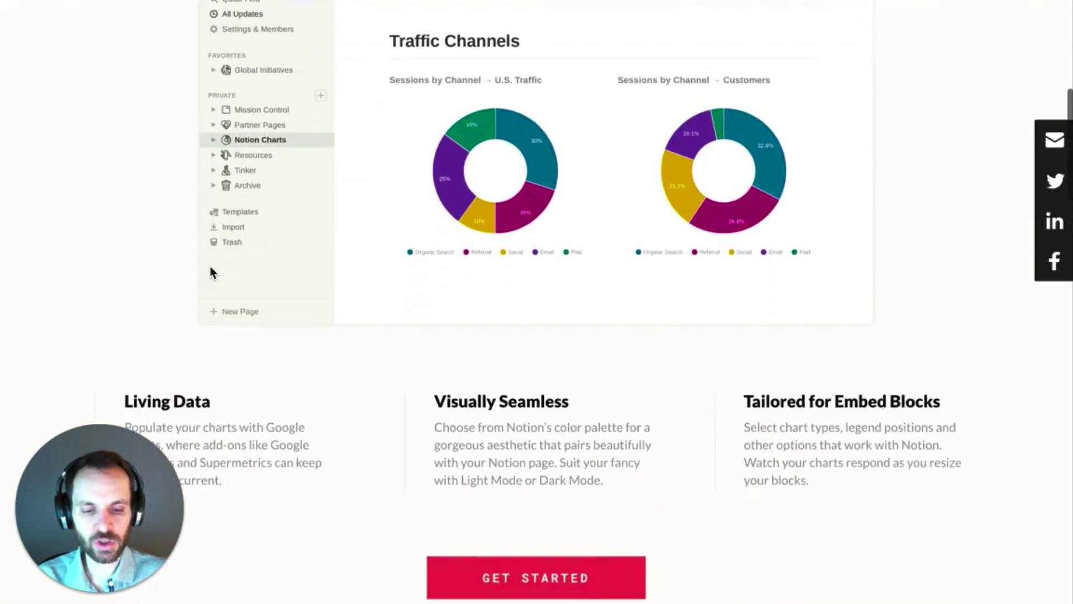
scroll(211, 266, down, 3)
scroll(208, 264, down, 4)
scroll(208, 263, down, 2)
scroll(209, 263, down, 3)
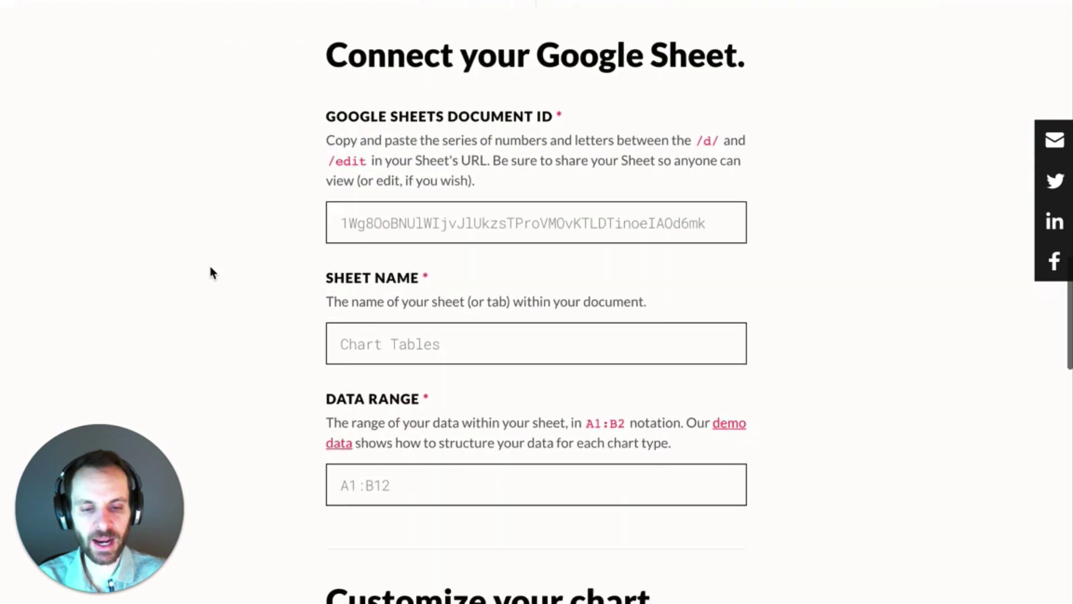
scroll(210, 273, down, 1)
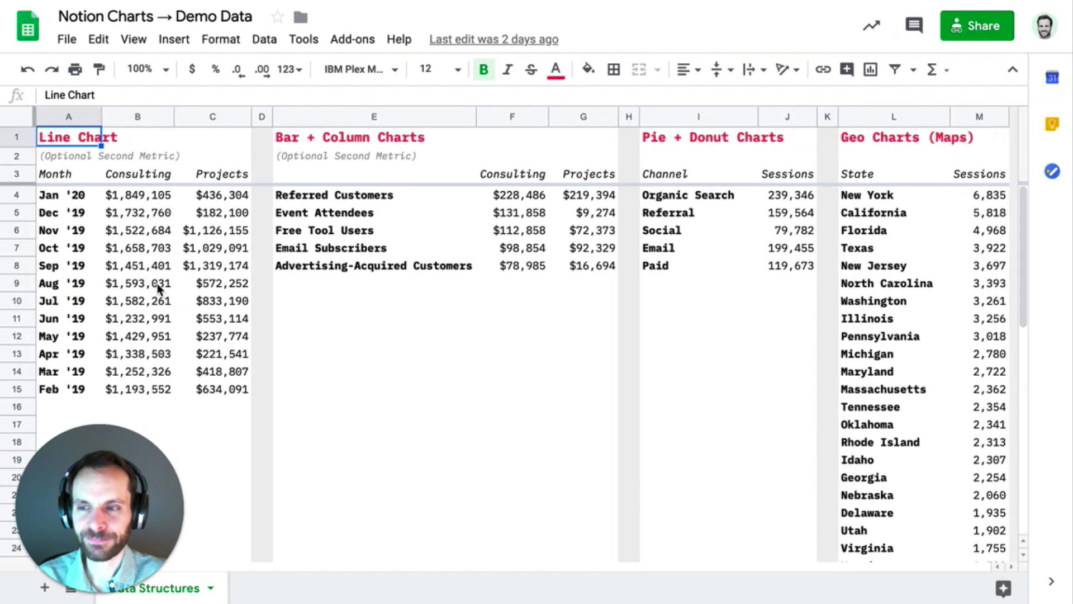
Step: Share the Demo Data sheet so anyone with the link can view it
click(961, 36)
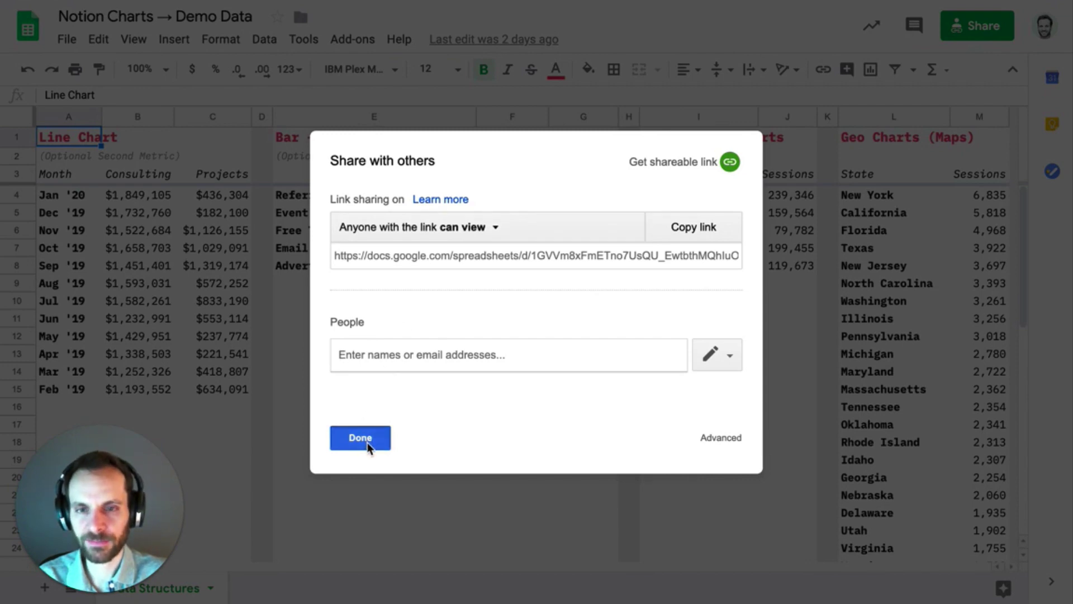
click(361, 438)
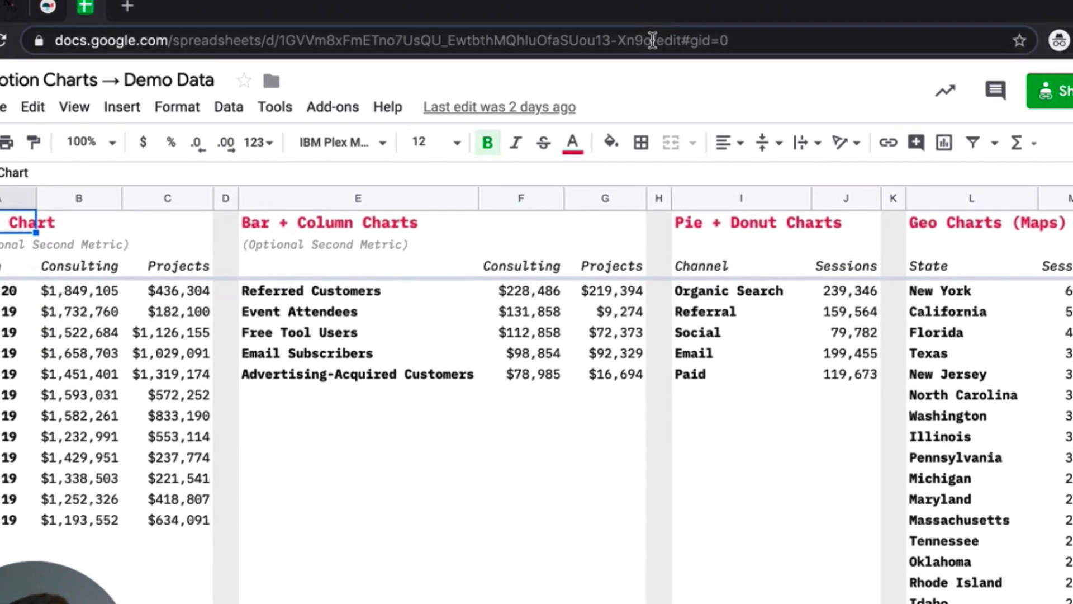
Step: Select the sheet's document ID between /d/ and /edit in the web address
drag(635, 7, 560, 7)
drag(571, 44, 272, 62)
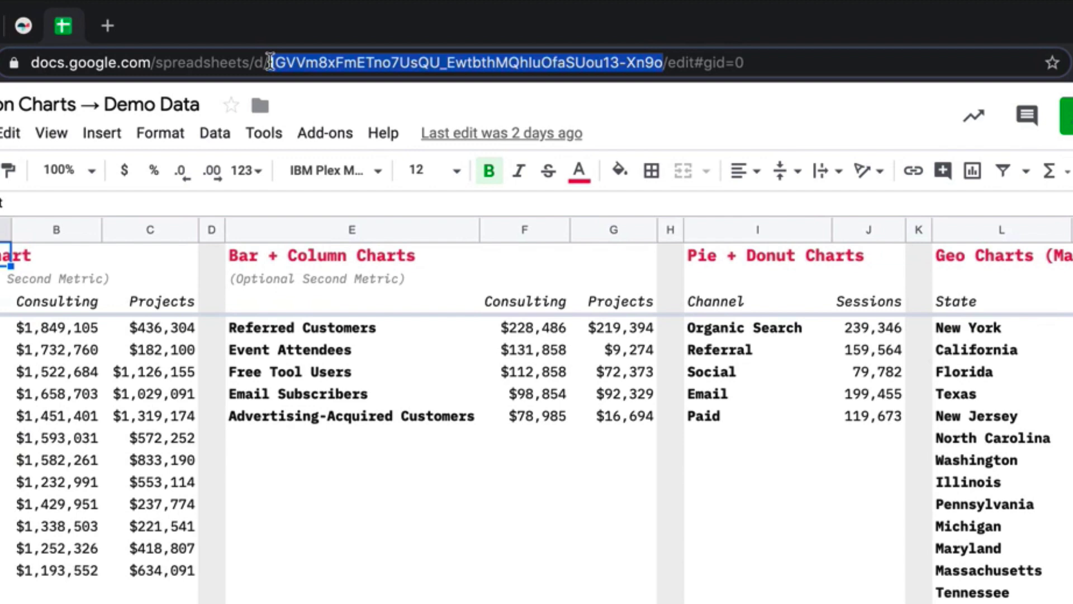
drag(270, 63, 270, 62)
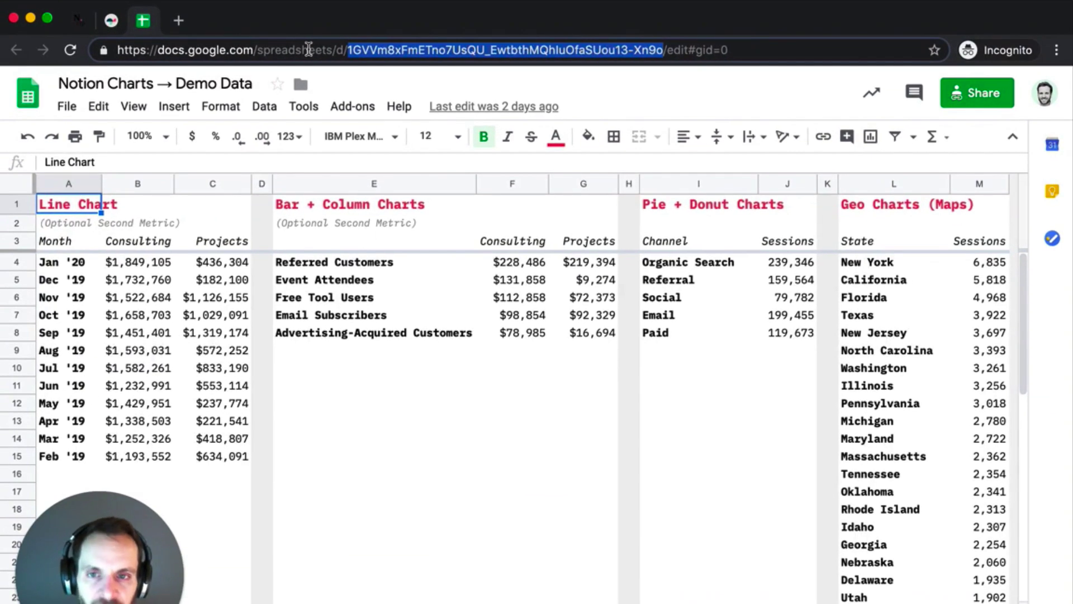
Step: Paste the copied Google Sheets document ID into the Notion Charts form
click(80, 19)
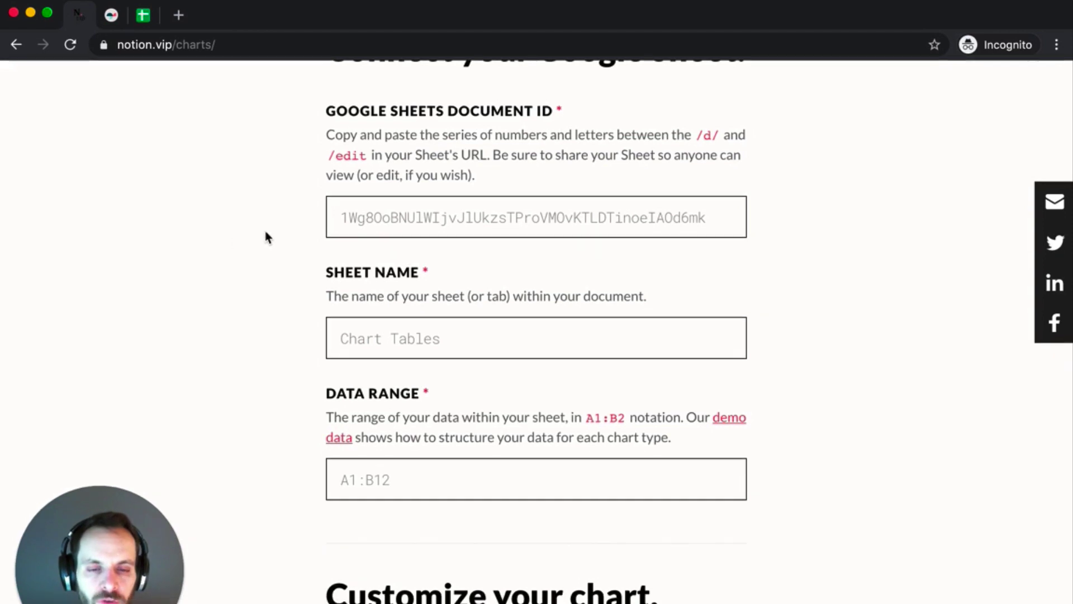
click(359, 168)
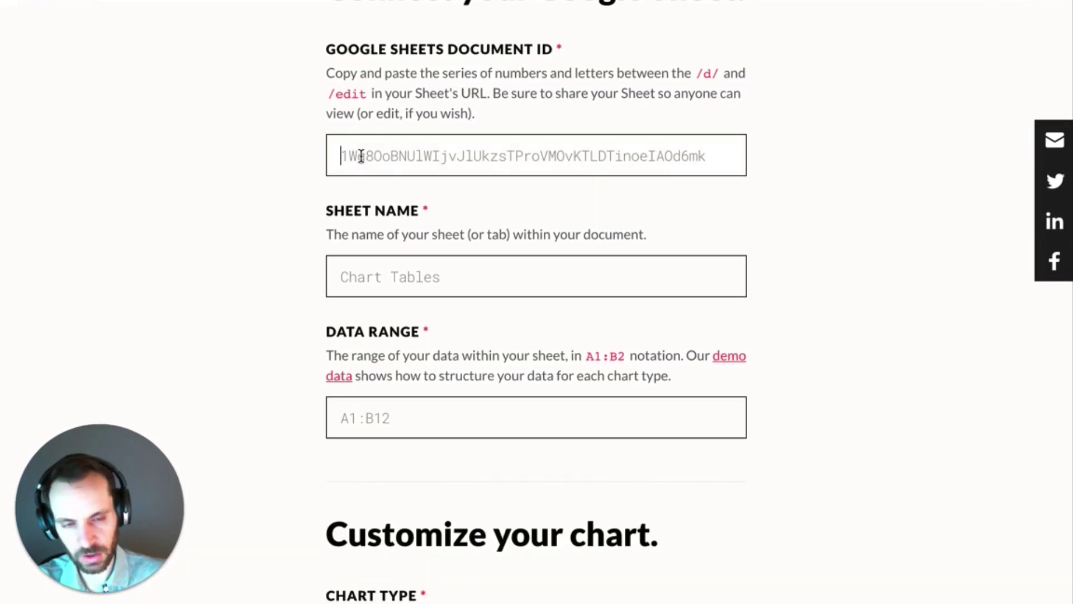
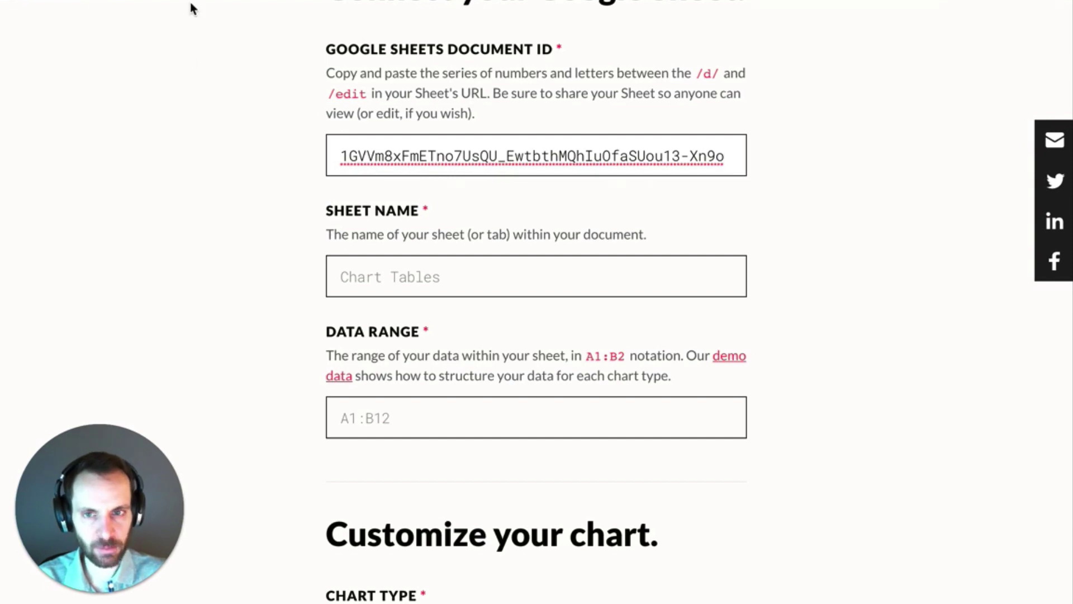
Step: Enter the sheet name 'Data Structures' after checking it in the spreadsheet
key(ctrl+Tab)
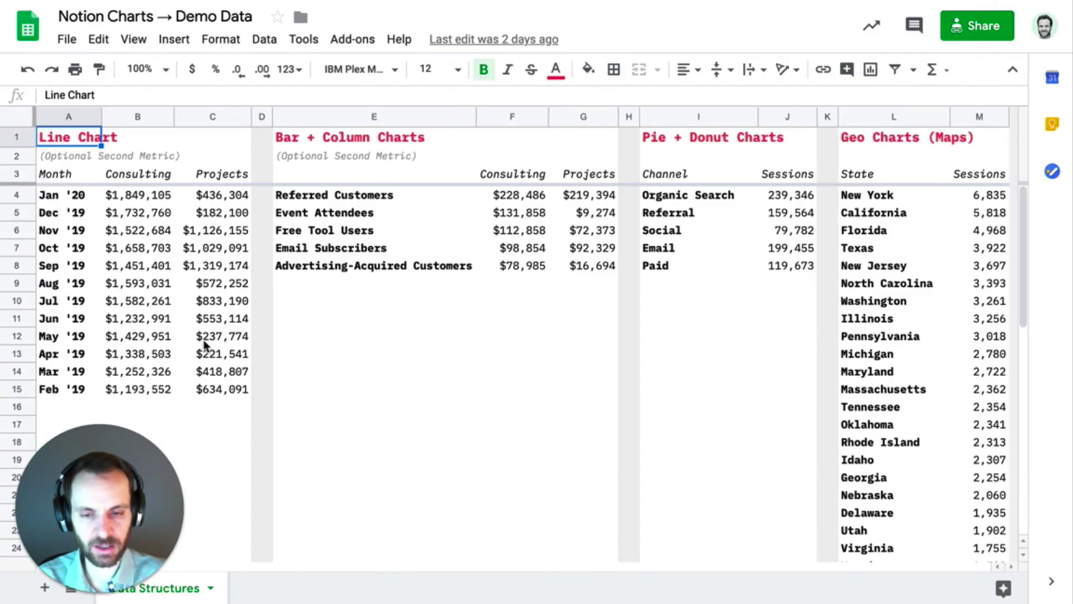
key(ctrl+shift+Tab)
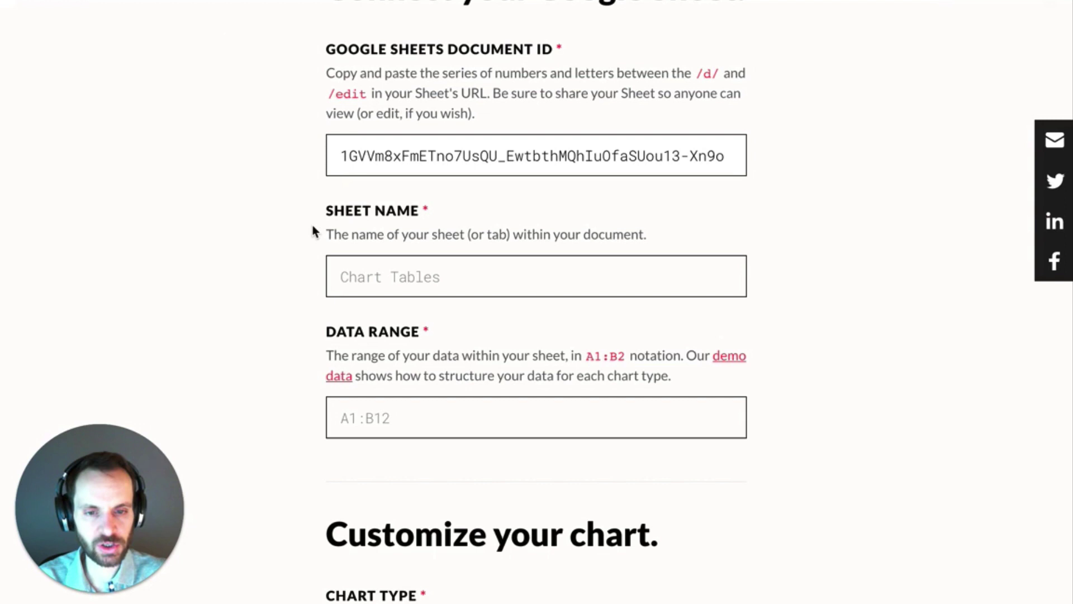
click(352, 271)
text(Data Structures)
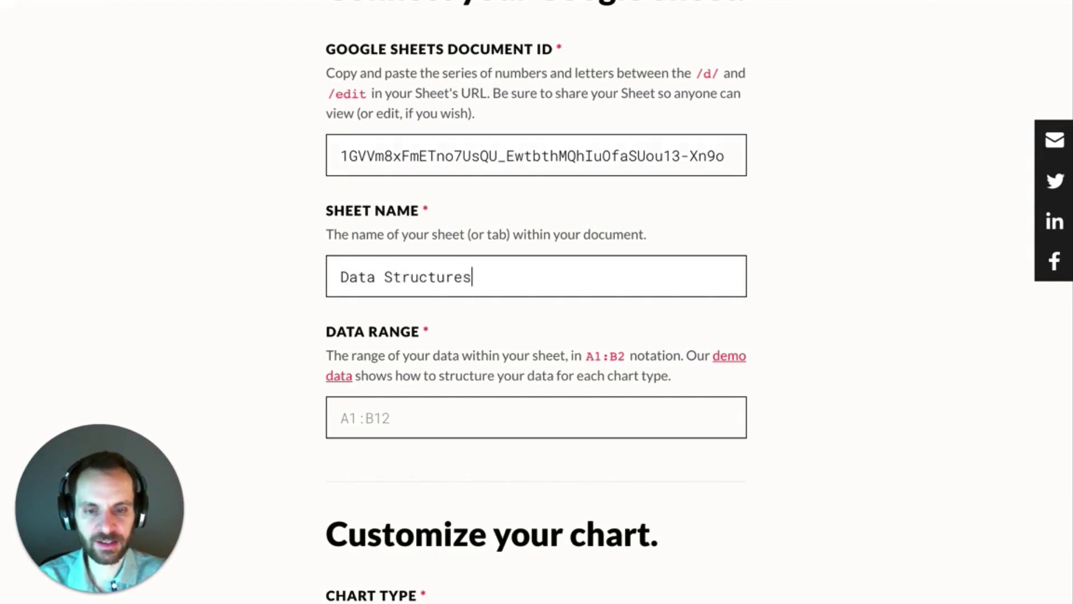
Step: Enter the data range A3:B15 after checking it in the spreadsheet
key(ctrl+Tab)
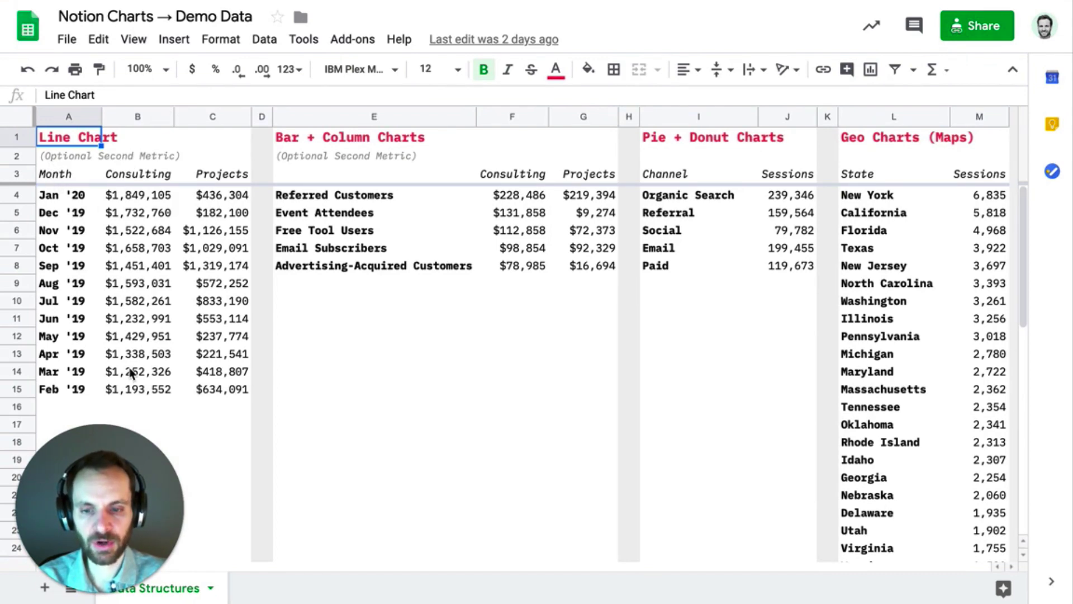
key(ctrl+Tab)
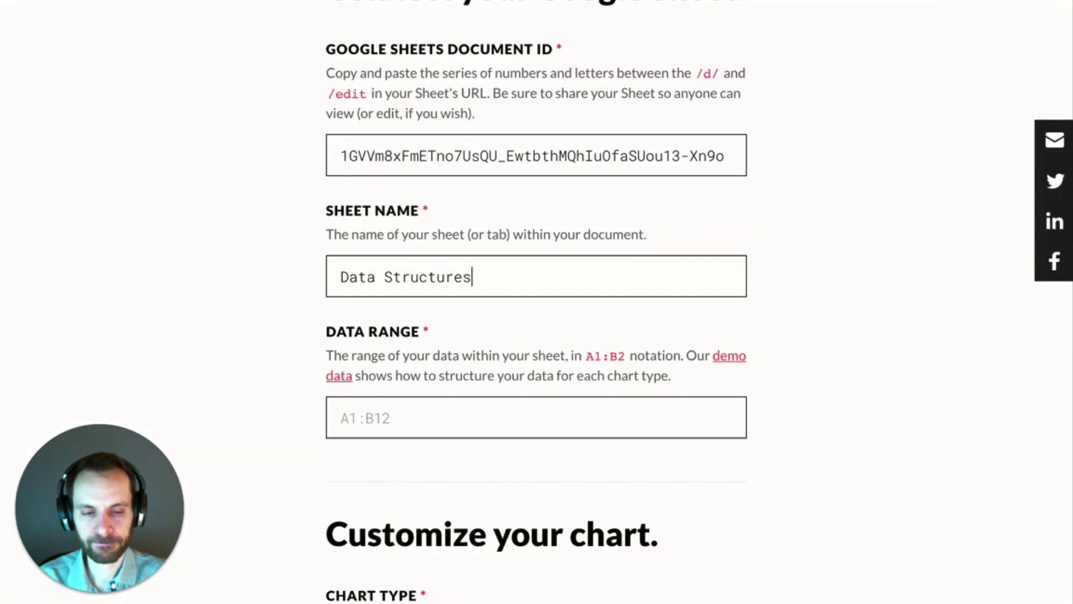
click(379, 422)
text(A3:B)
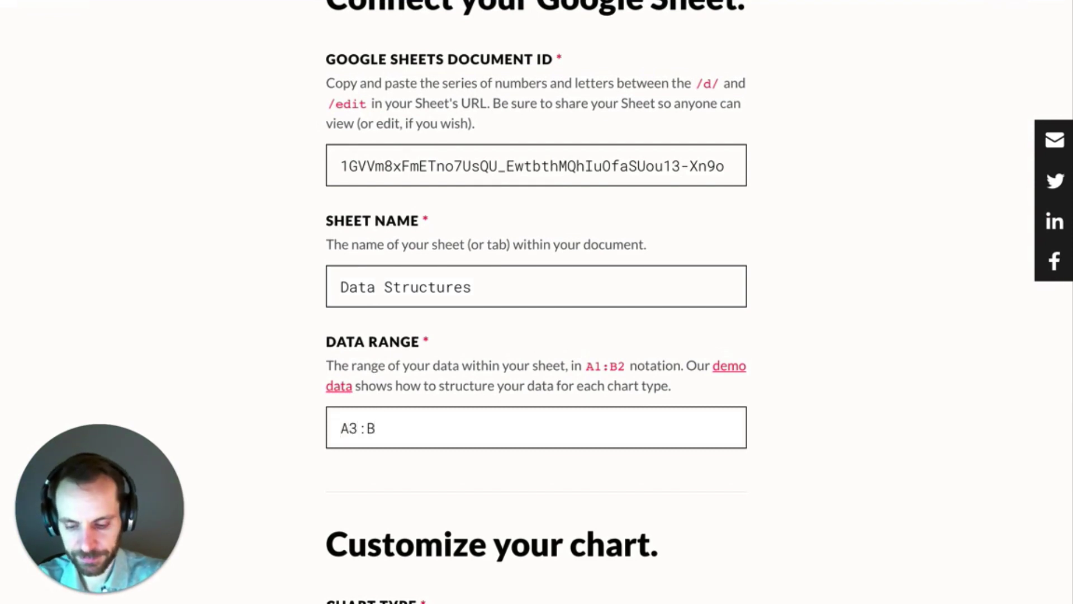
text(15)
scroll(273, 505, down, 1)
scroll(273, 505, down, 5)
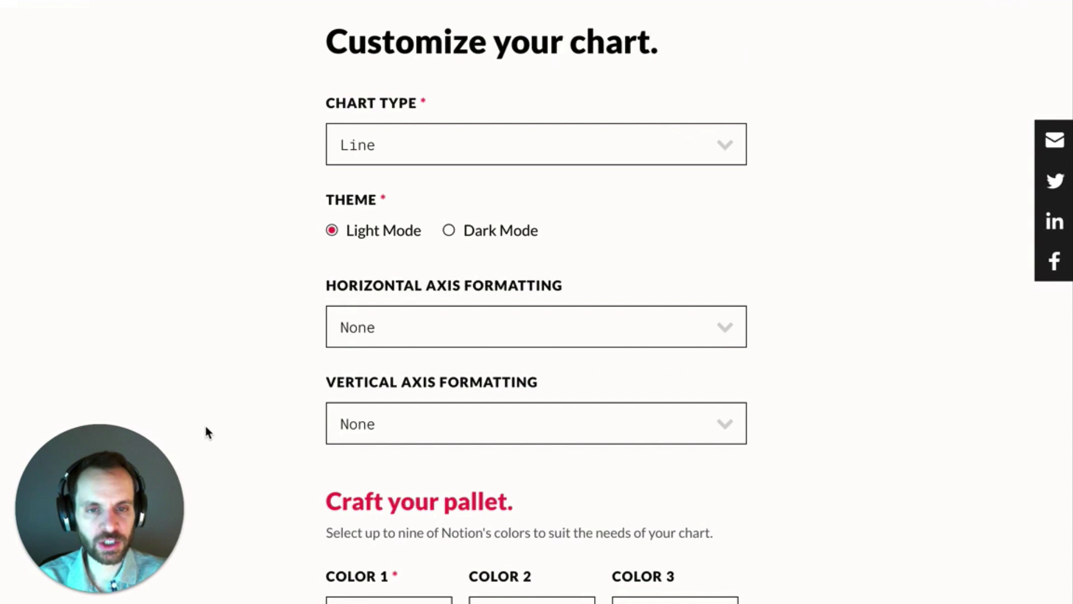
scroll(206, 425, down, 1)
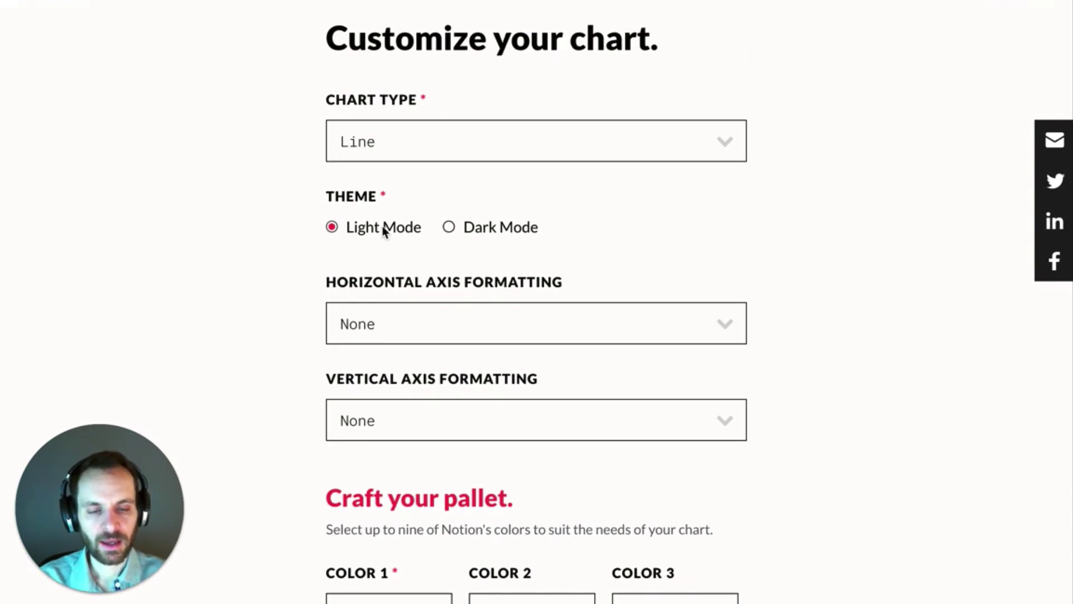
scroll(247, 285, down, 1)
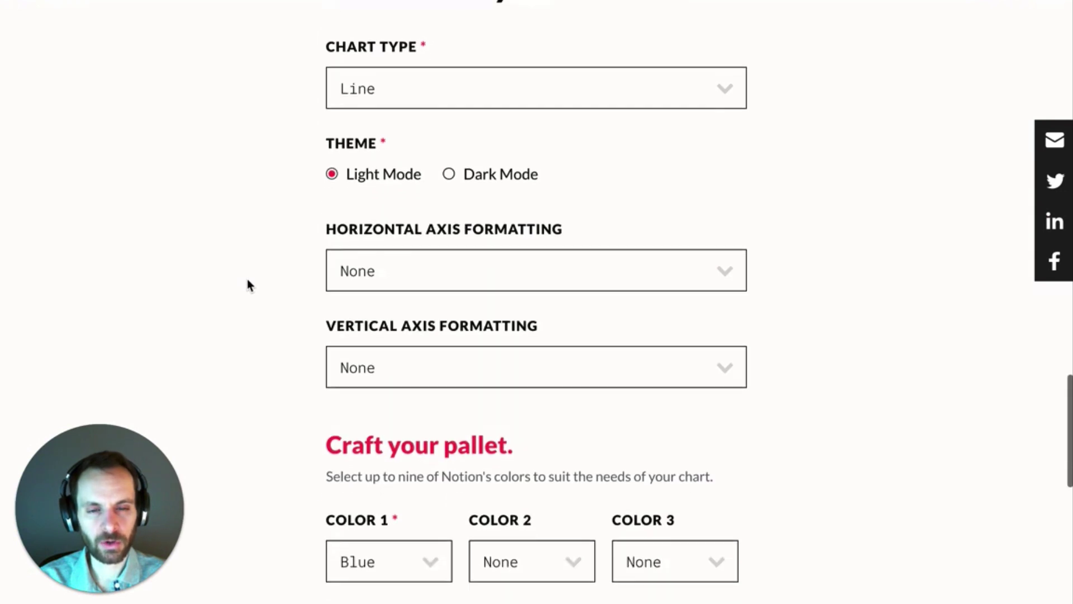
scroll(248, 285, down, 1)
scroll(248, 285, down, 1)
scroll(248, 285, down, 1)
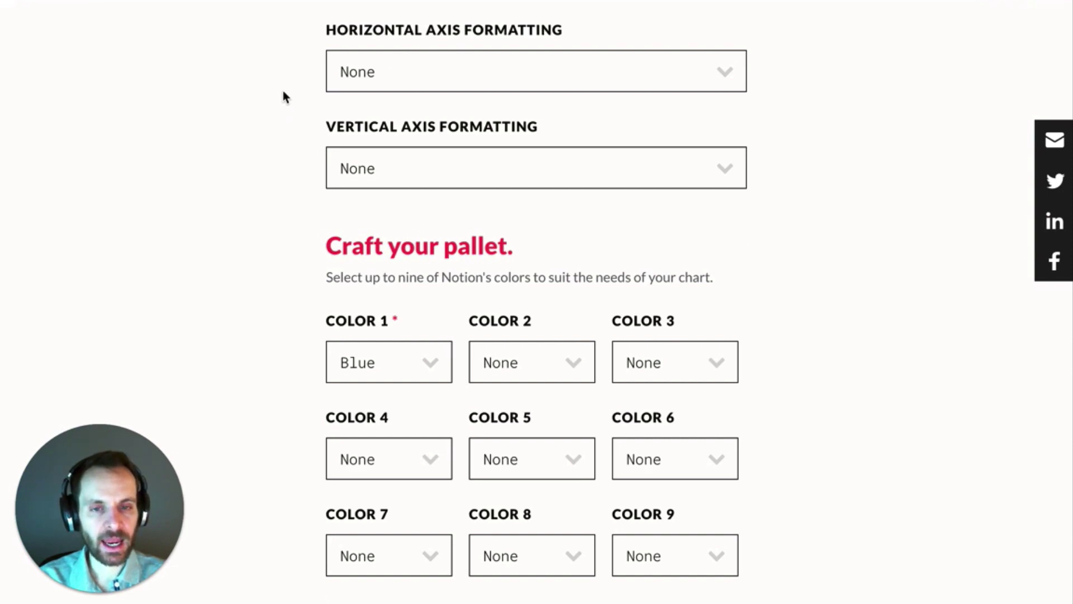
Step: Format the horizontal axis as 'Date: Jan '20' and the vertical axis as Local Currency
click(368, 76)
click(370, 148)
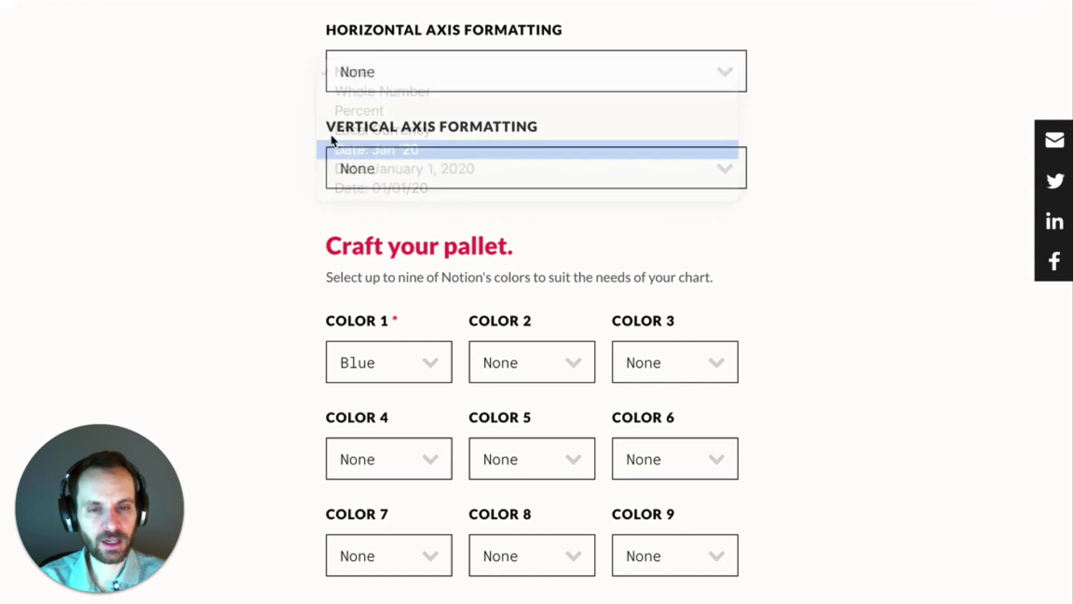
click(369, 171)
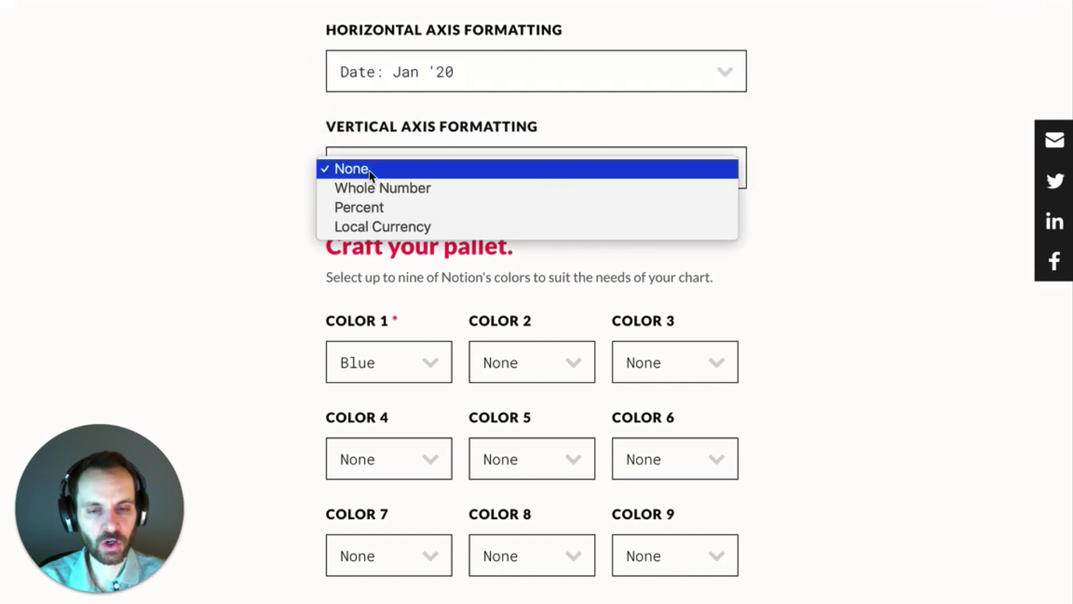
click(371, 223)
scroll(218, 274, down, 1)
scroll(218, 273, down, 2)
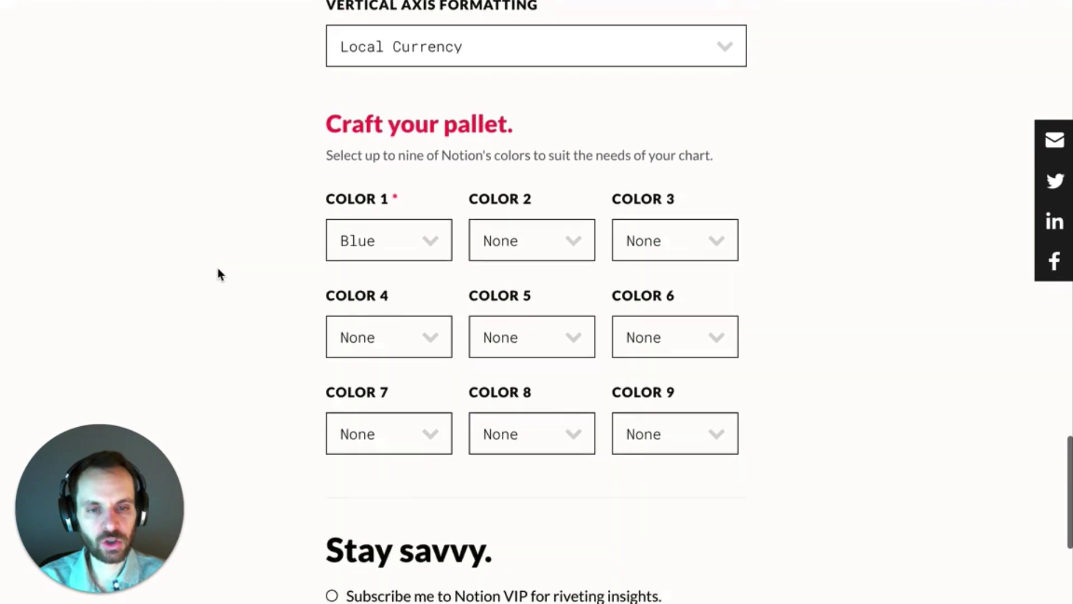
scroll(217, 273, down, 1)
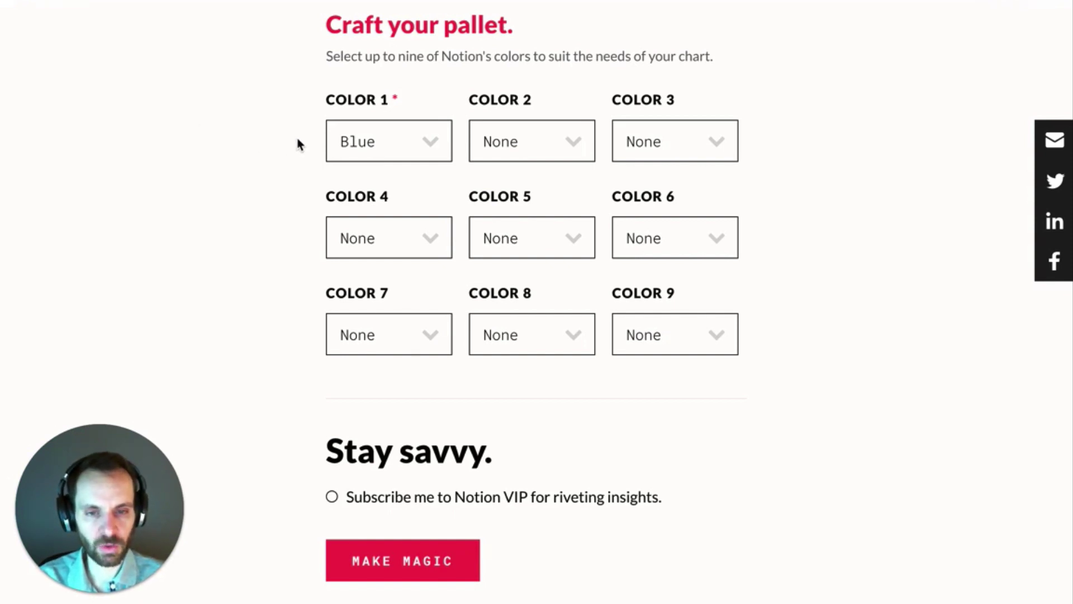
Step: Set the chart's first colour to Pink
click(355, 144)
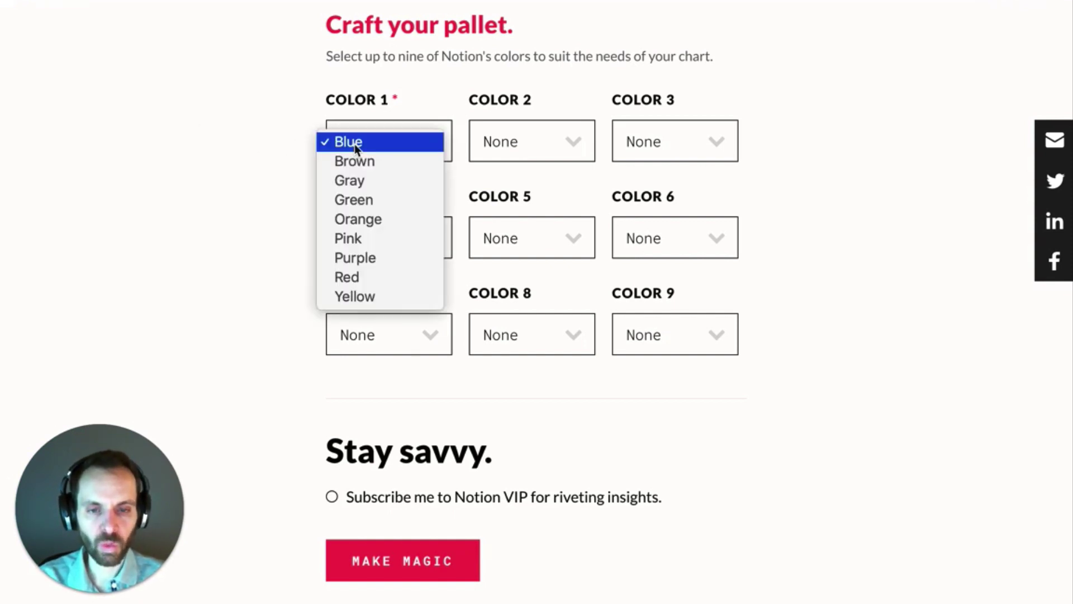
click(367, 239)
scroll(261, 214, down, 3)
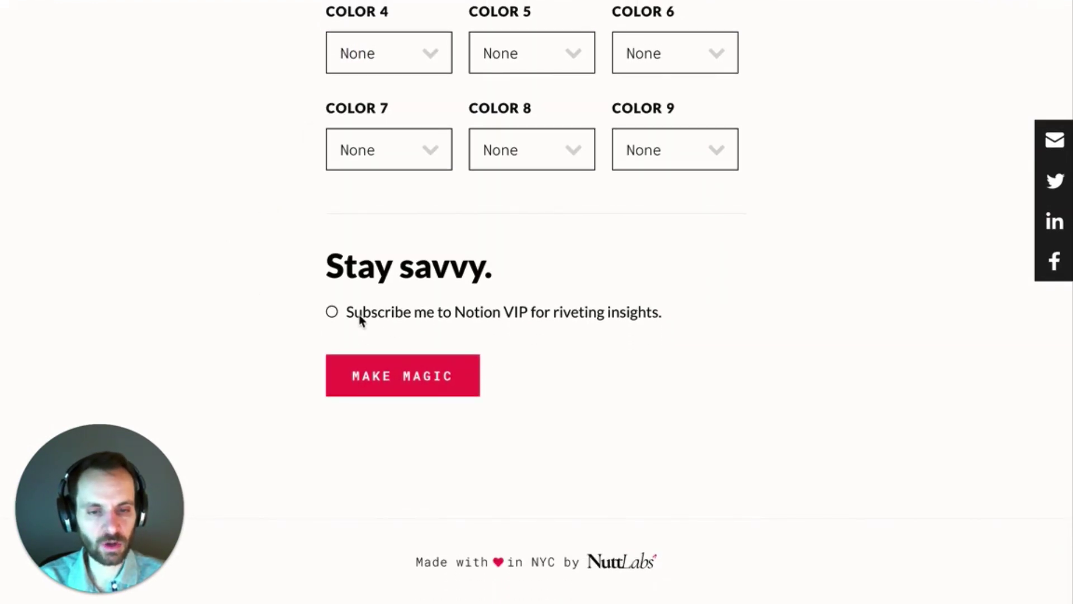
Step: Leave the Notion VIP subscription off and generate the chart embed URL with MAKE MAGIC
click(374, 323)
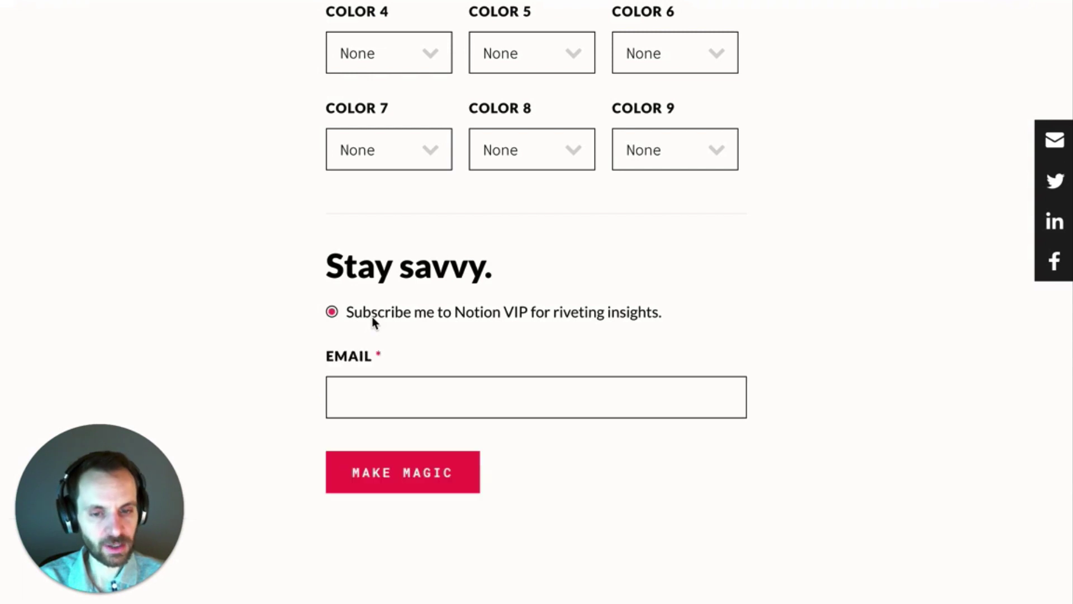
click(374, 323)
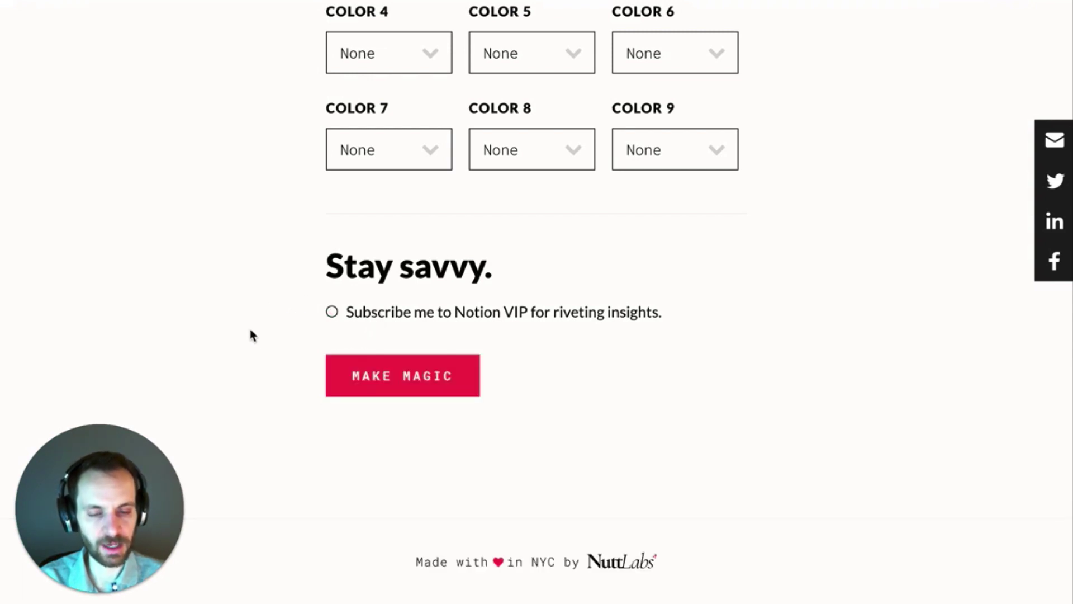
click(362, 386)
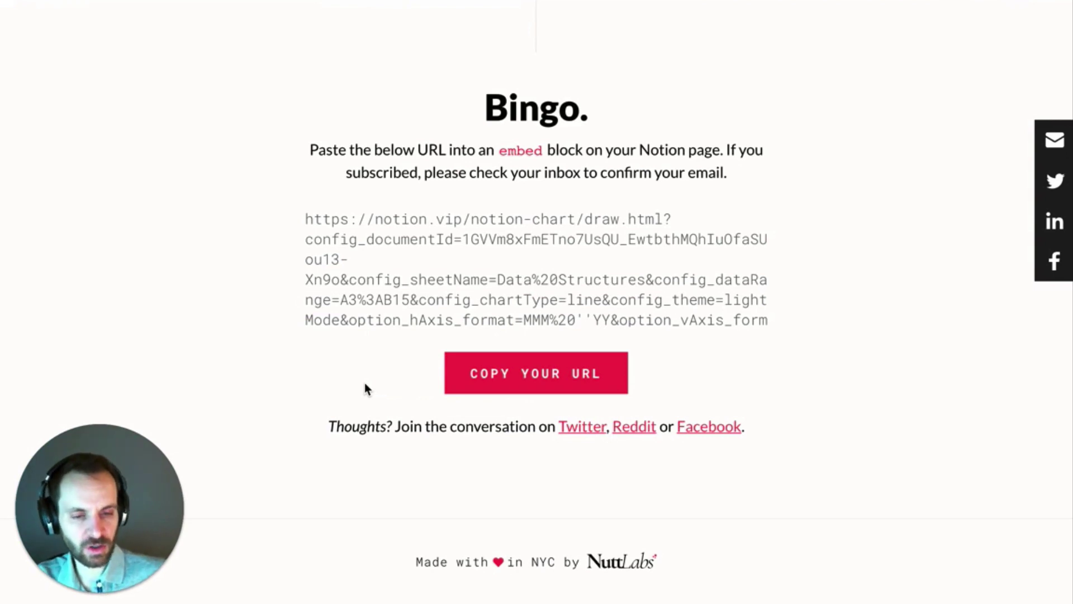
Step: Copy the generated chart URL and switch to the My Notion Chart page in Notion
click(477, 382)
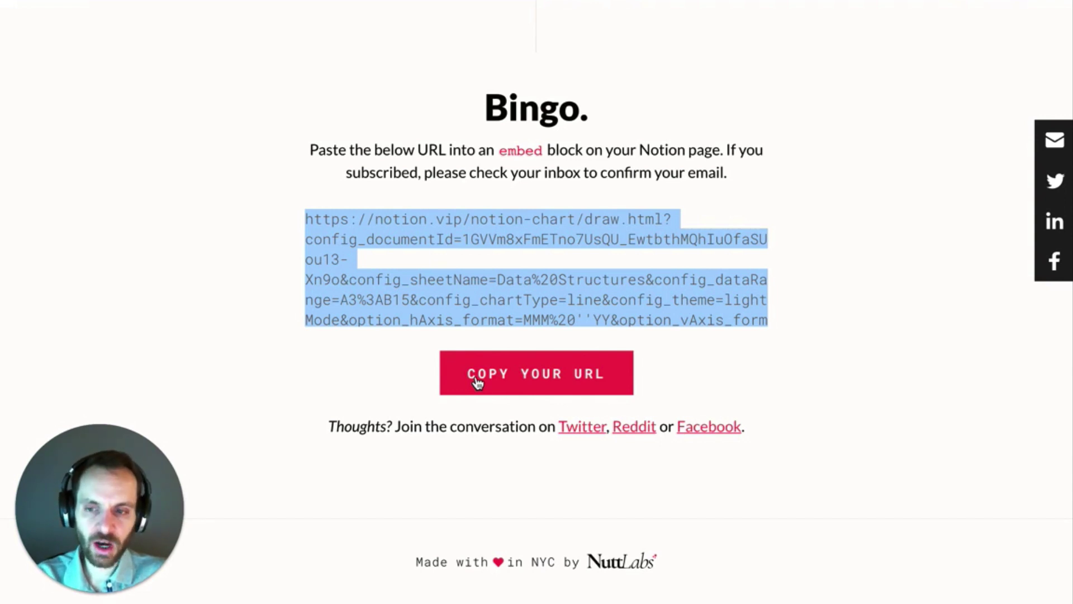
key(super+Tab)
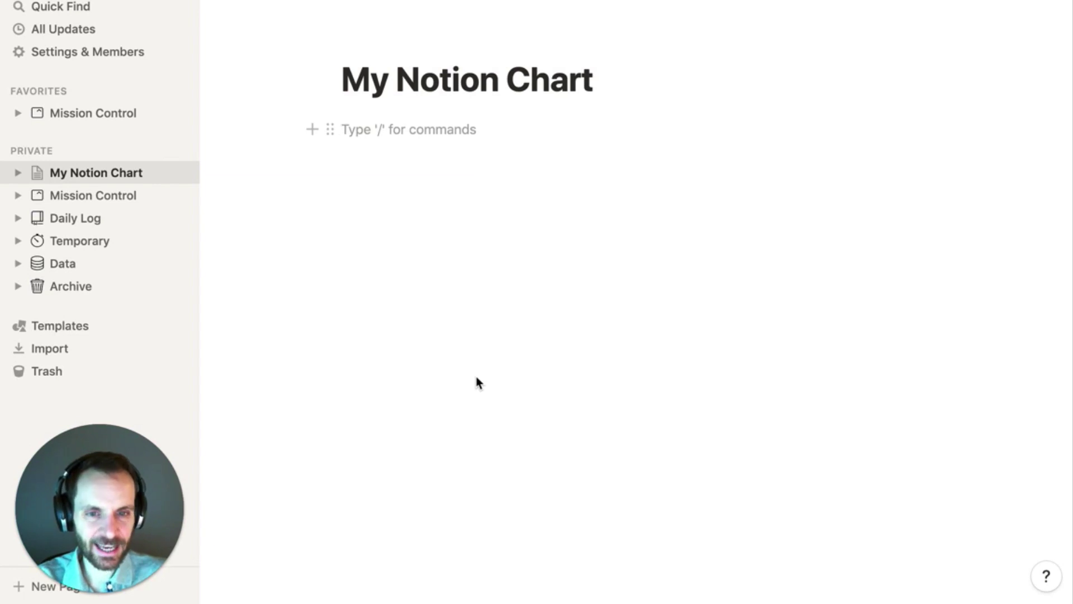
Step: Paste the chart URL into the page and turn it into an embed
key(super+v)
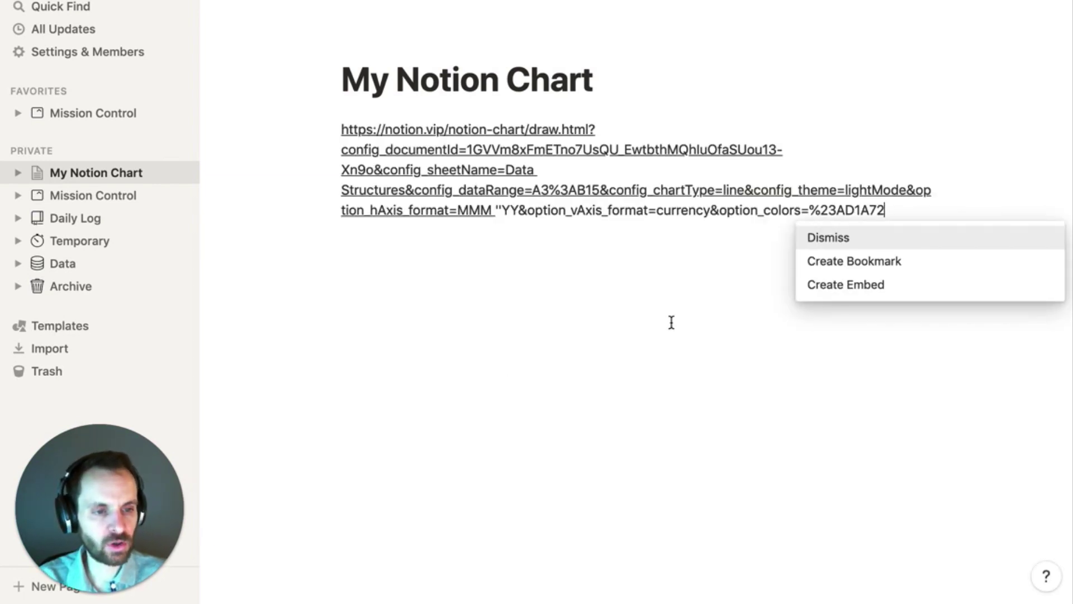
click(832, 286)
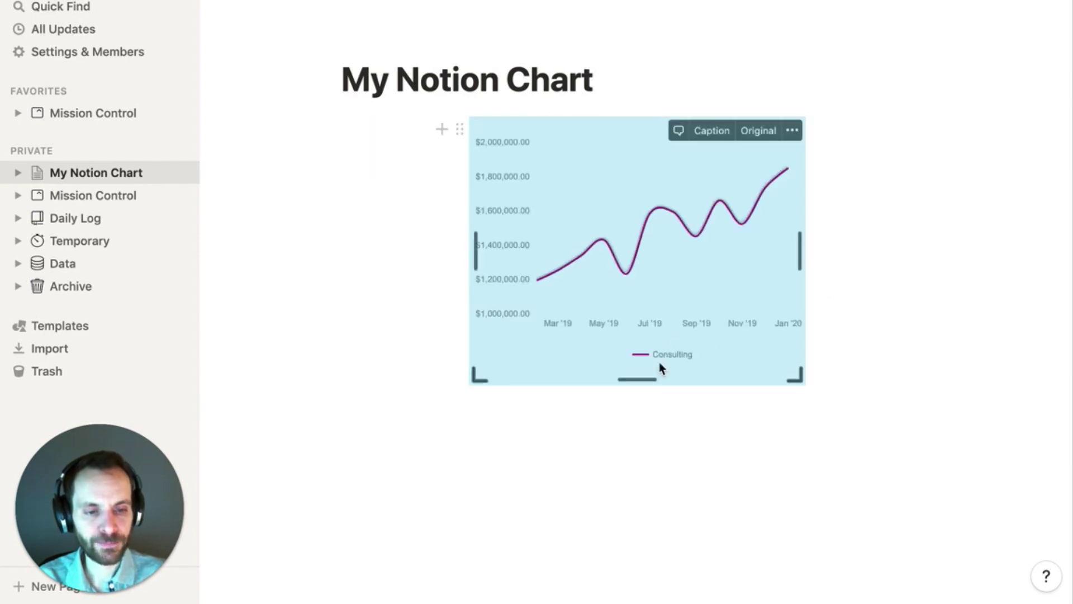
Step: Enlarge the embedded chart to be taller and span the page width
drag(642, 377, 640, 440)
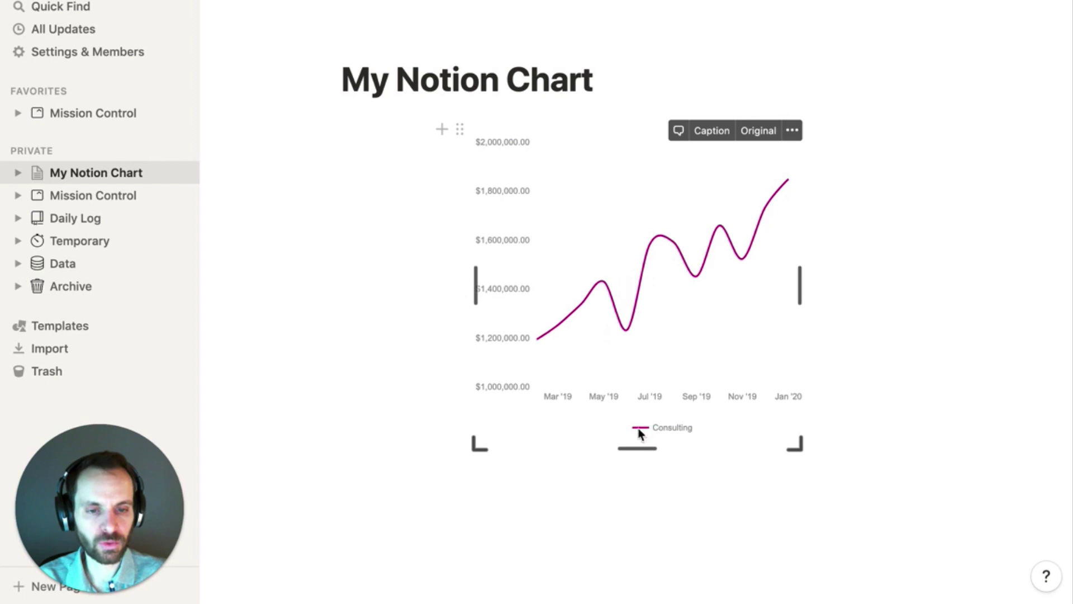
drag(475, 288, 348, 273)
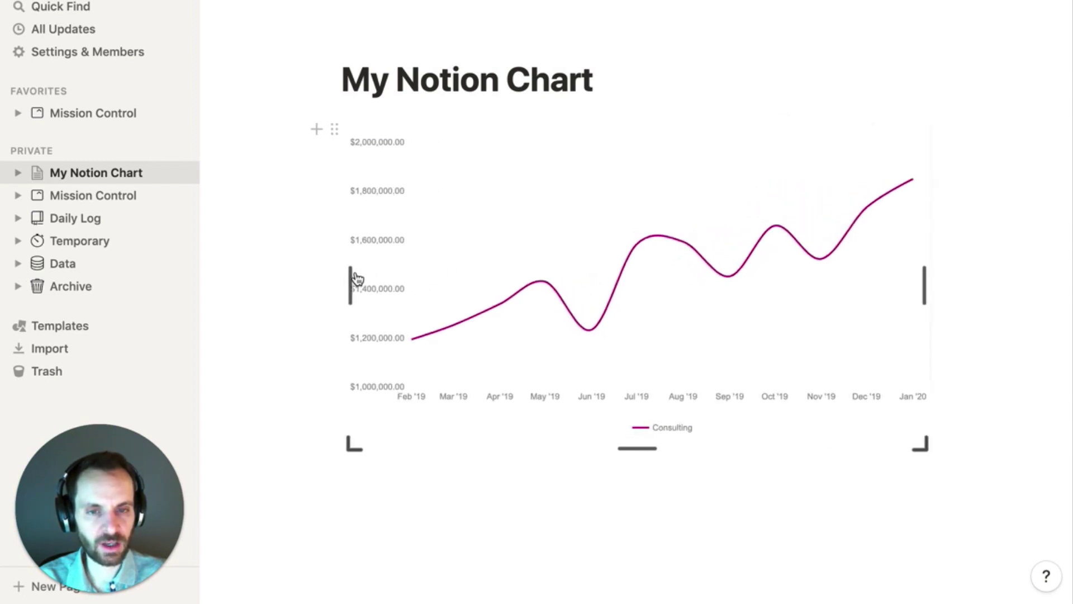